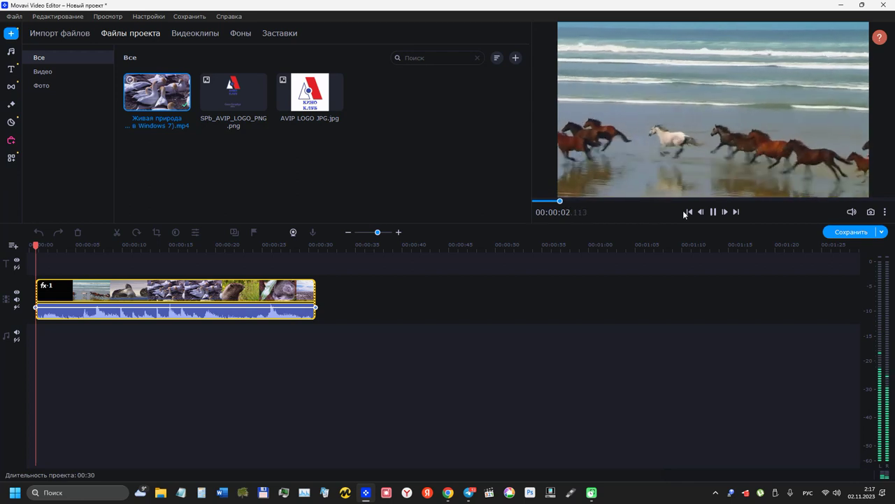
Pause playback and look at the seal scene in the timeline clip, selecting and deselecting the clip
click(712, 211)
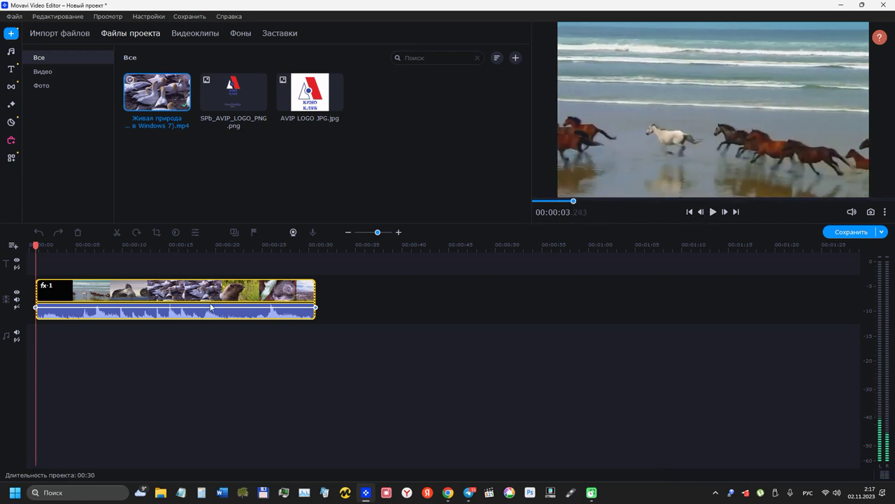
click(139, 291)
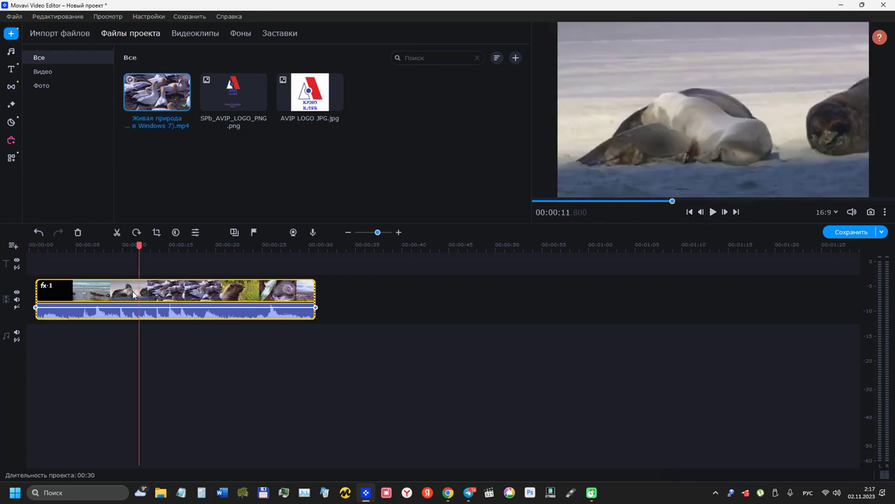
click(135, 327)
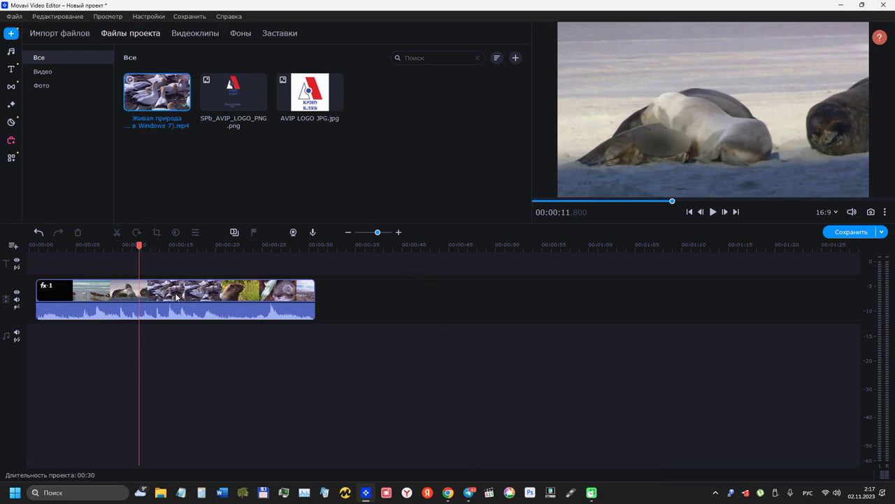
click(136, 292)
click(134, 293)
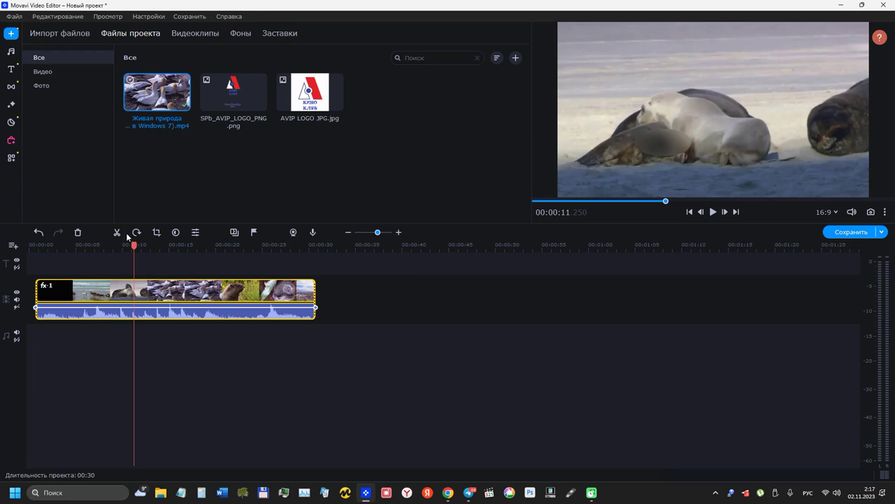
click(183, 364)
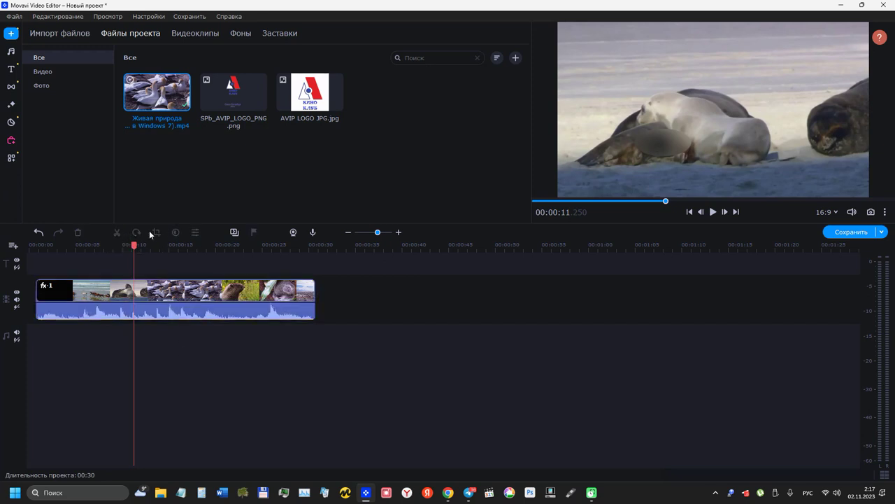
Crop away the lower part of the clip's frame, shift the crop area down slightly, and apply the crop
click(166, 289)
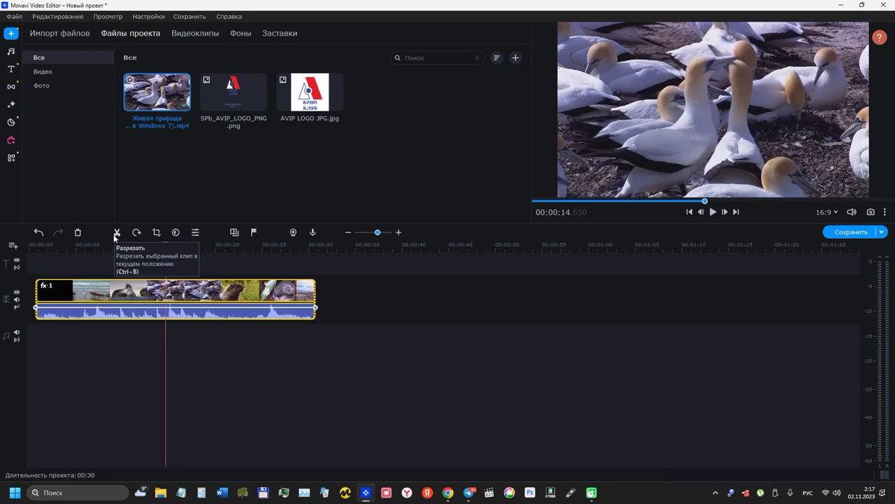
click(156, 233)
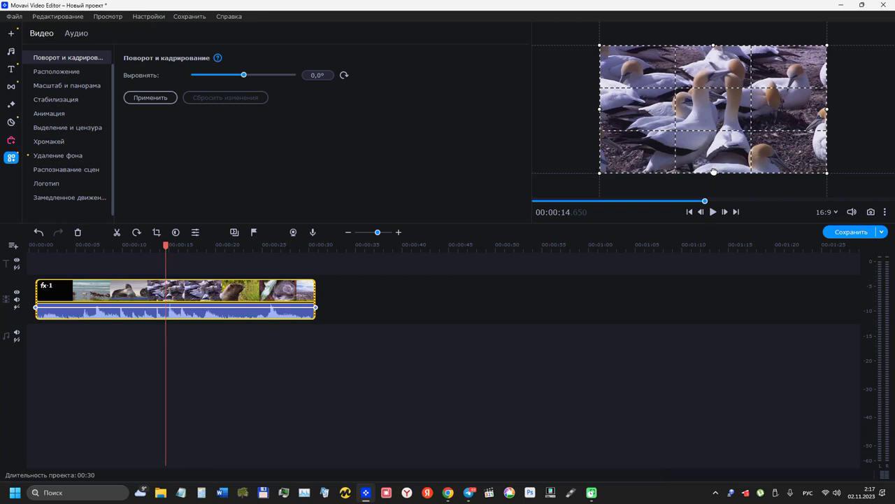
drag(713, 173, 712, 131)
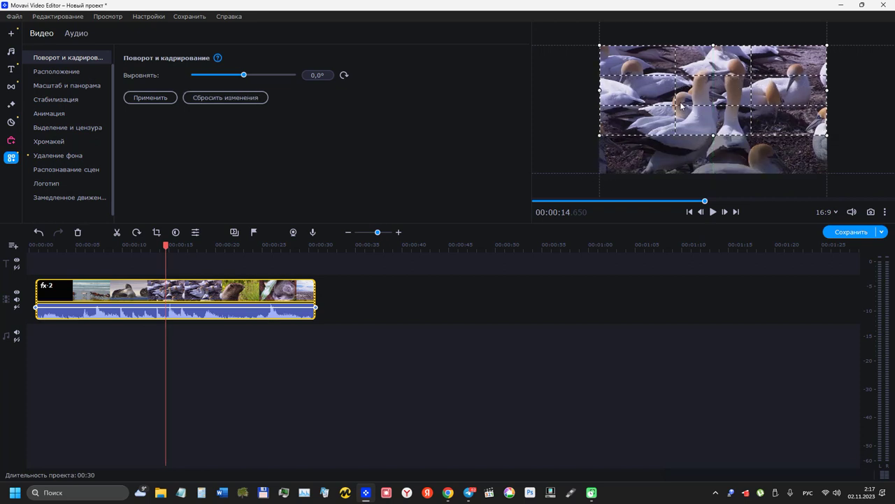
drag(682, 105, 683, 116)
click(151, 97)
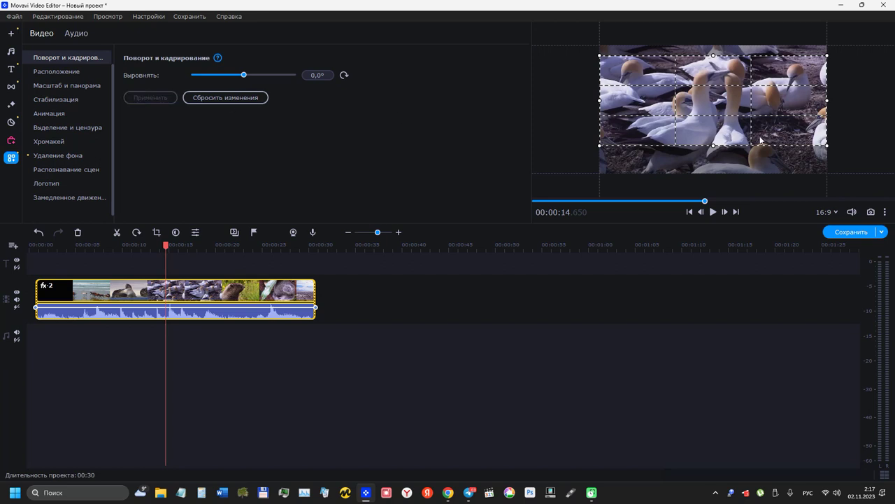
click(194, 291)
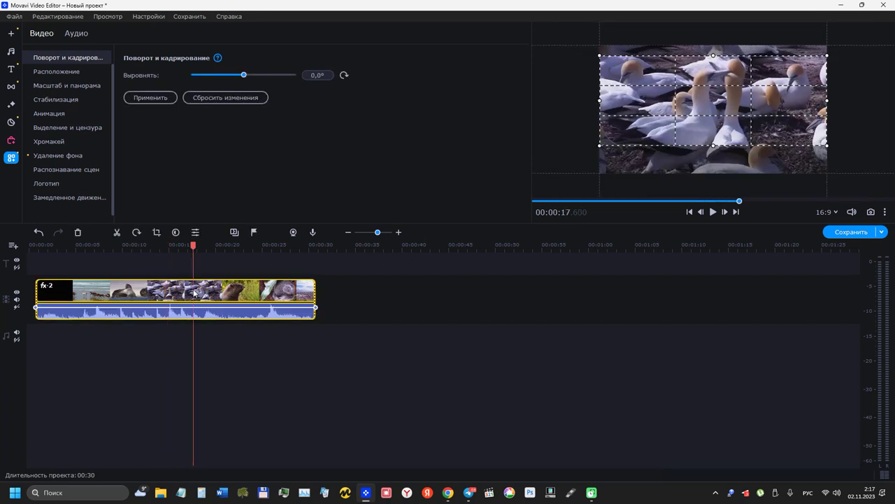
click(128, 291)
click(96, 250)
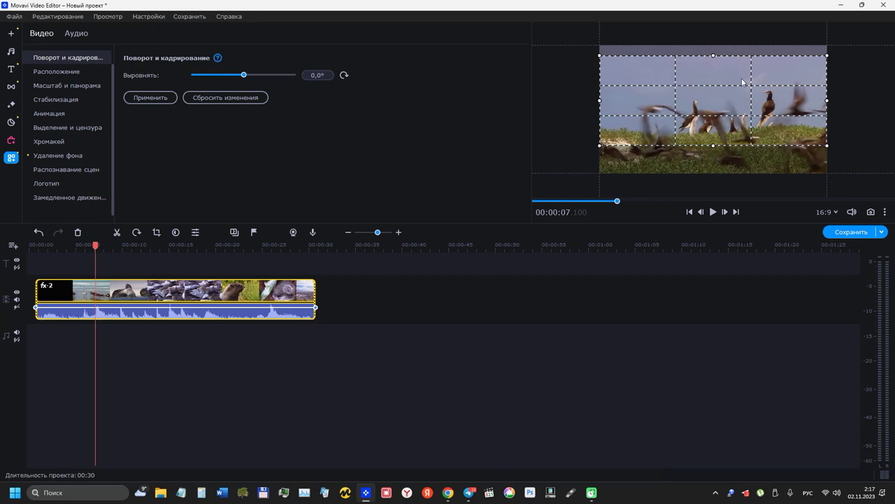
Undo the crop and its repositioning so the clip uses its full frame again
click(38, 232)
click(38, 233)
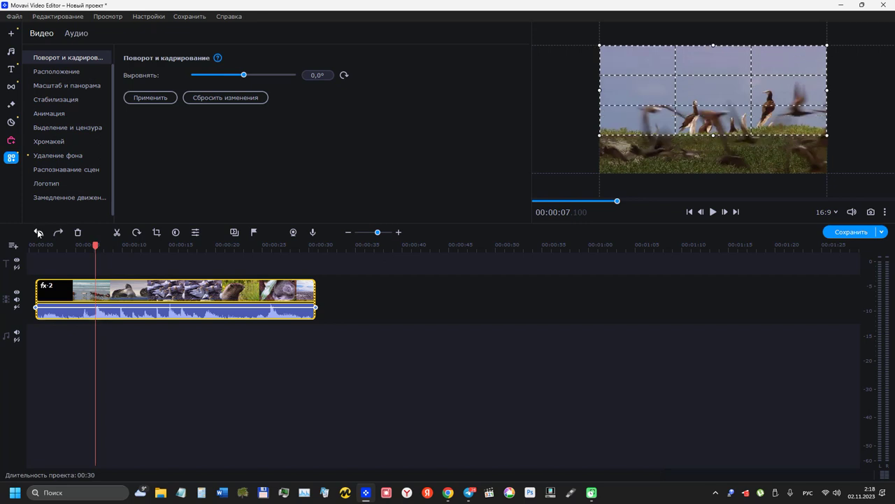
click(38, 233)
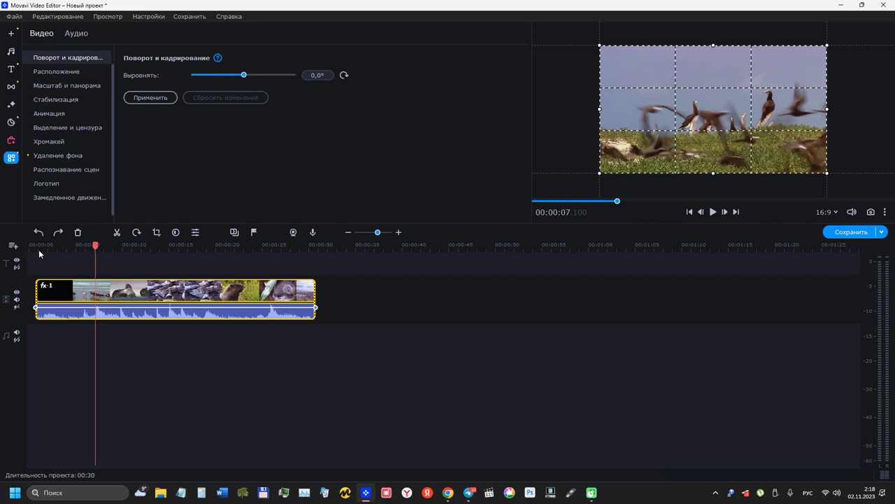
Delete the clip from the timeline and place a fresh copy of the Живая природа video on the video track at about 2.45 s
click(156, 294)
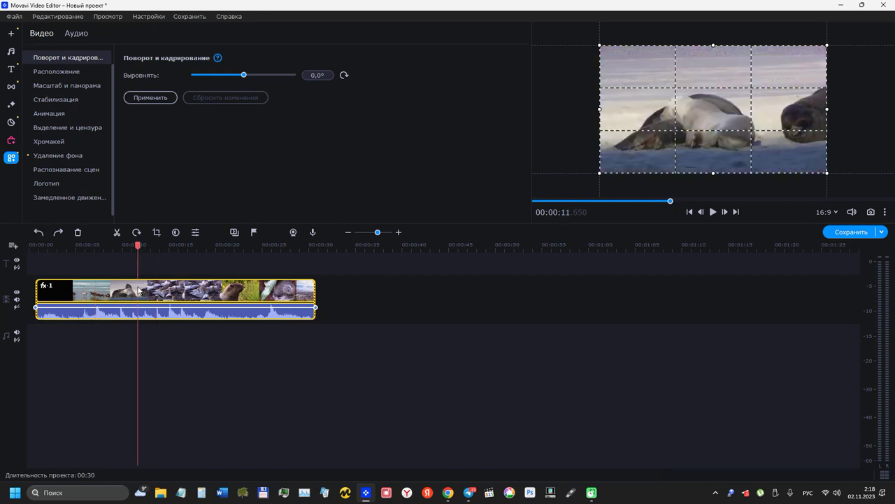
click(77, 233)
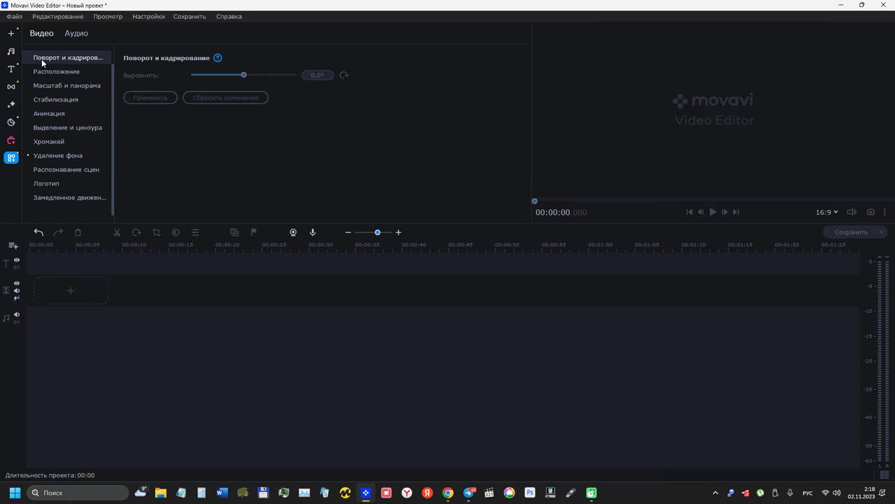
click(11, 33)
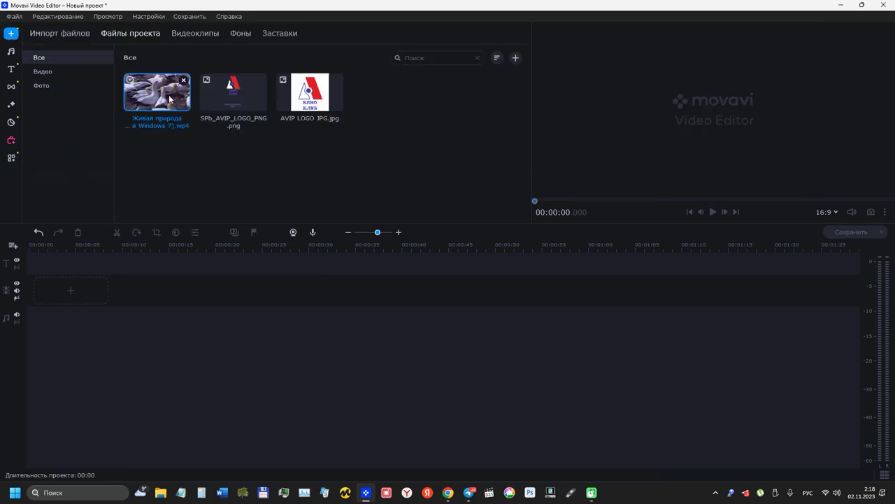
drag(169, 99, 52, 280)
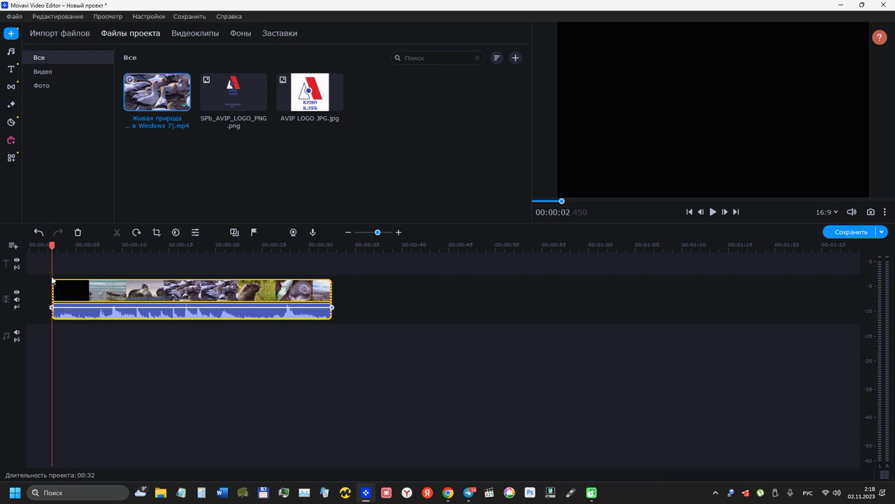
Start cropping the clip at the horse scene, shrinking the crop area from two corners and positioning it over the running horses
click(91, 287)
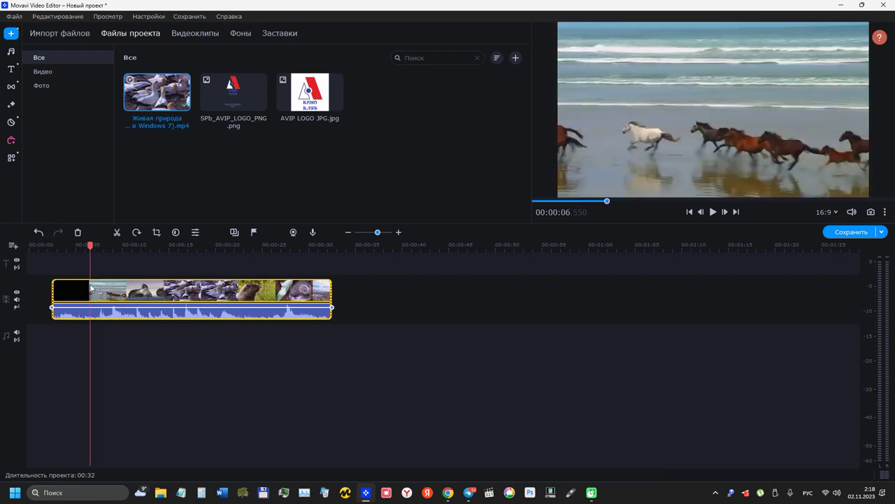
click(156, 232)
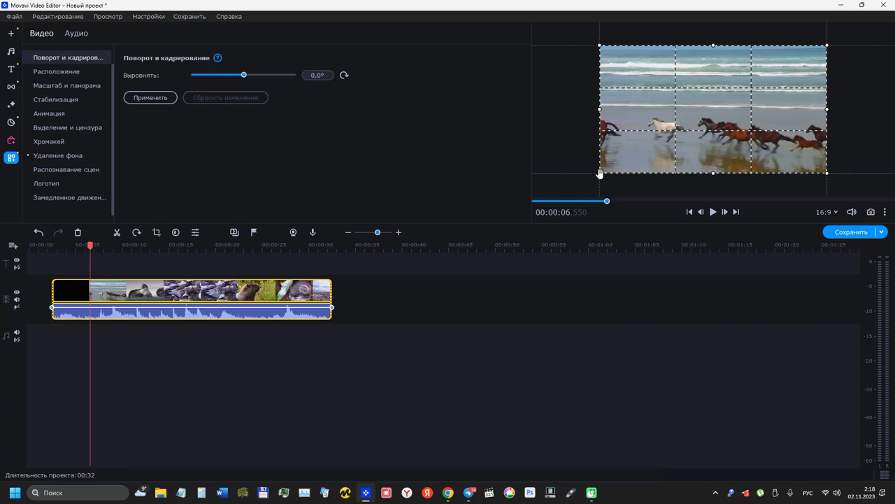
drag(599, 174, 638, 151)
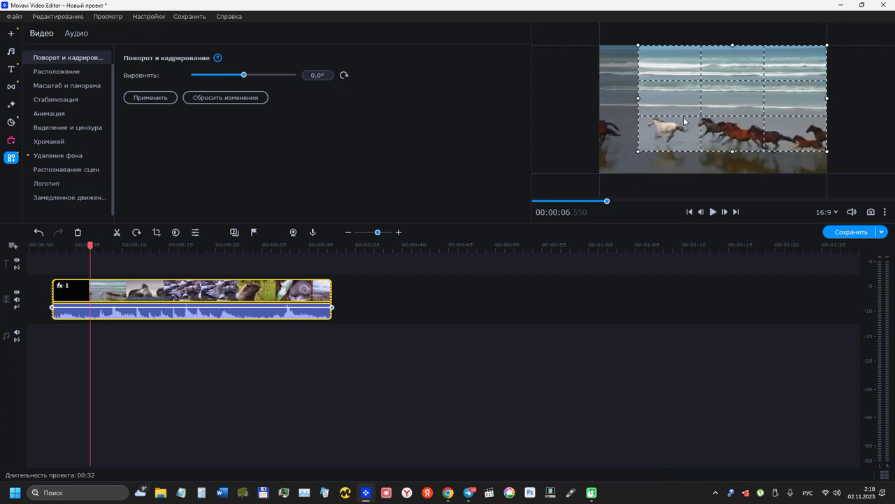
drag(685, 121, 660, 139)
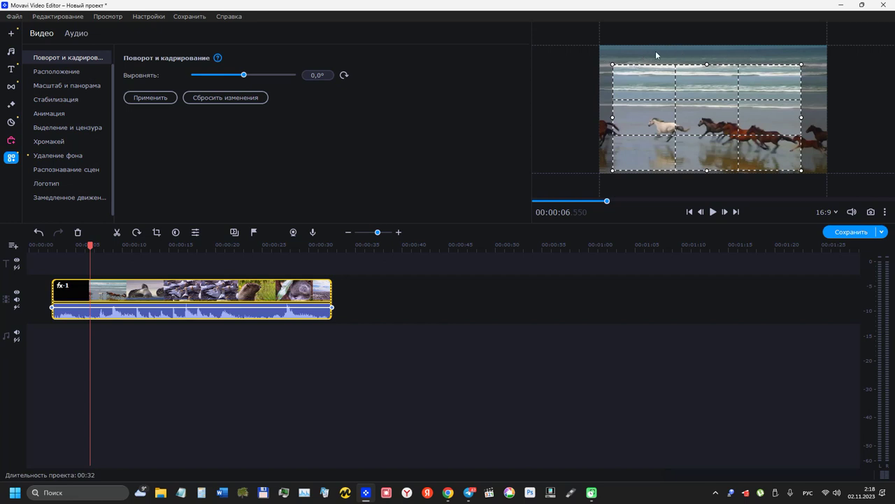
drag(802, 63, 788, 72)
drag(713, 119, 717, 119)
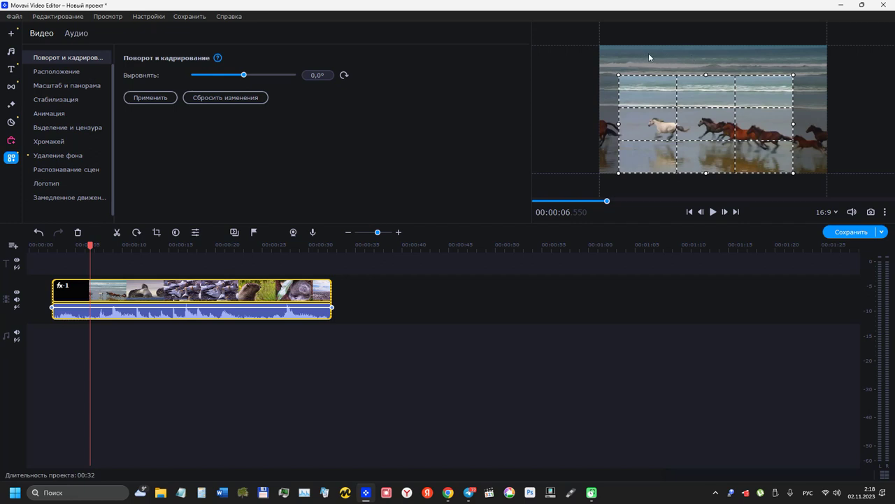
Widen the crop area to the full frame width, keep the 16:9 YouTube aspect ratio, and apply the crop
drag(618, 124, 598, 124)
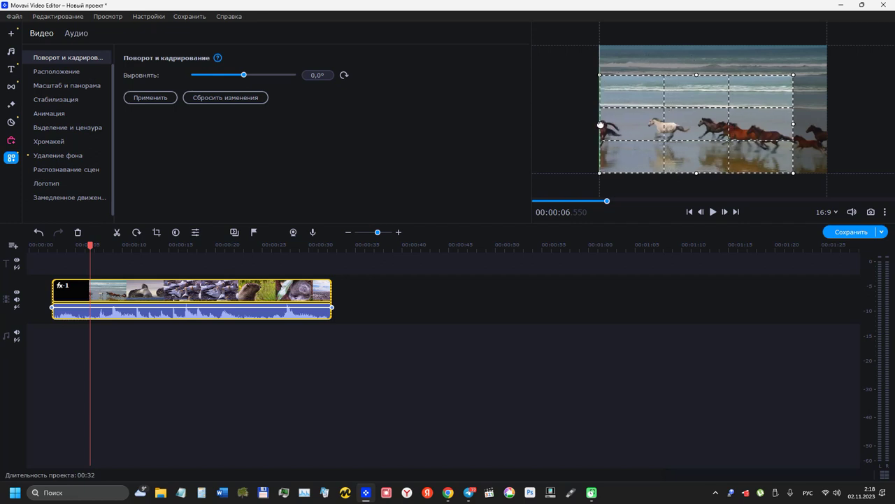
drag(793, 125, 828, 124)
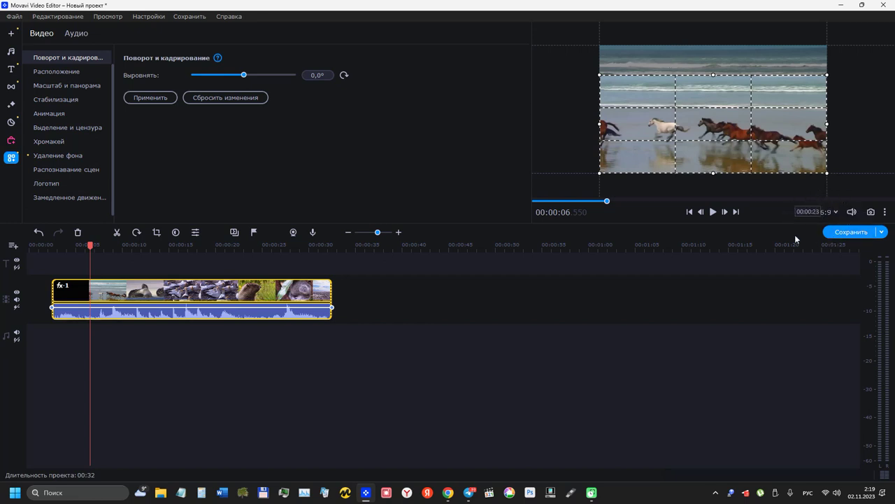
click(837, 212)
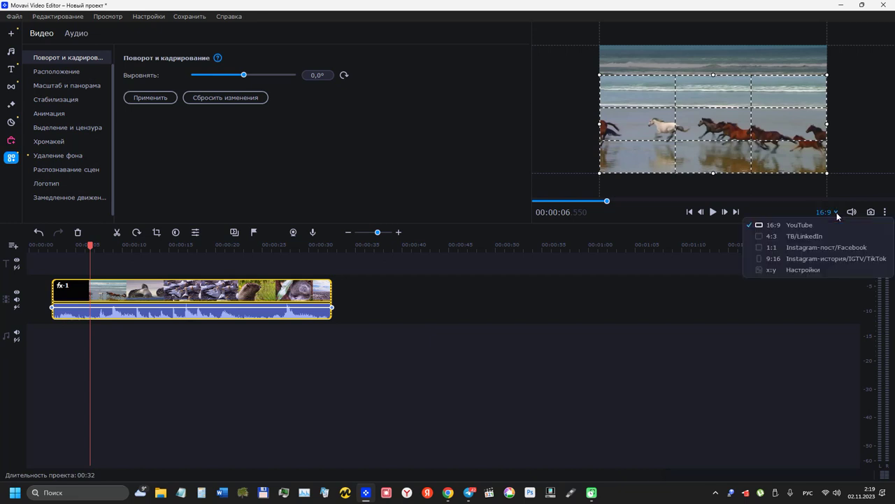
click(795, 224)
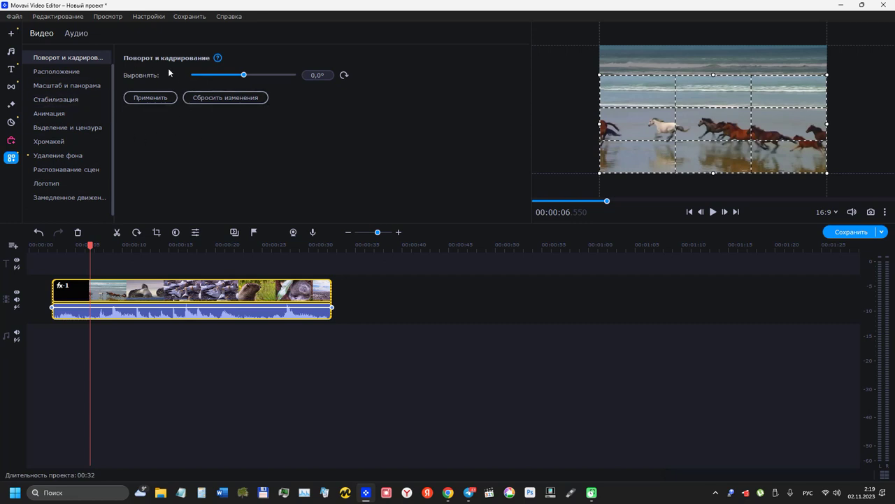
click(144, 99)
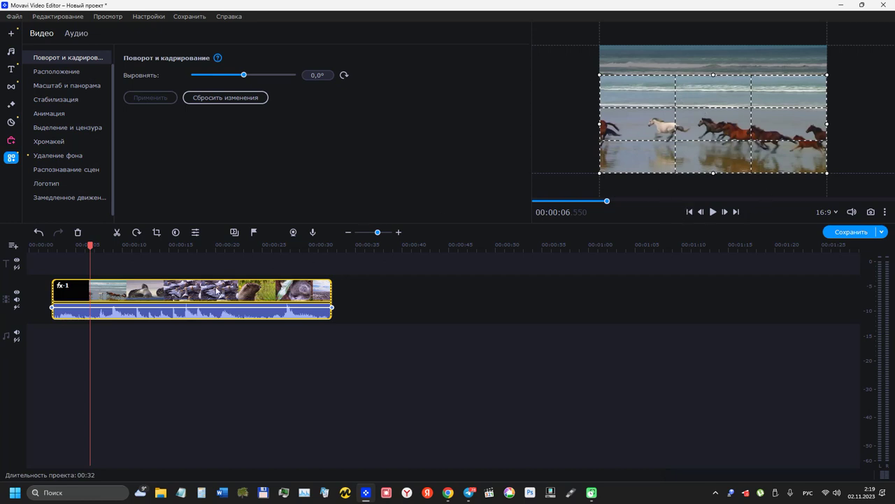
Play the cropped horse scene from about 2.85 s and pause it to check the framing
click(117, 288)
drag(116, 244, 56, 244)
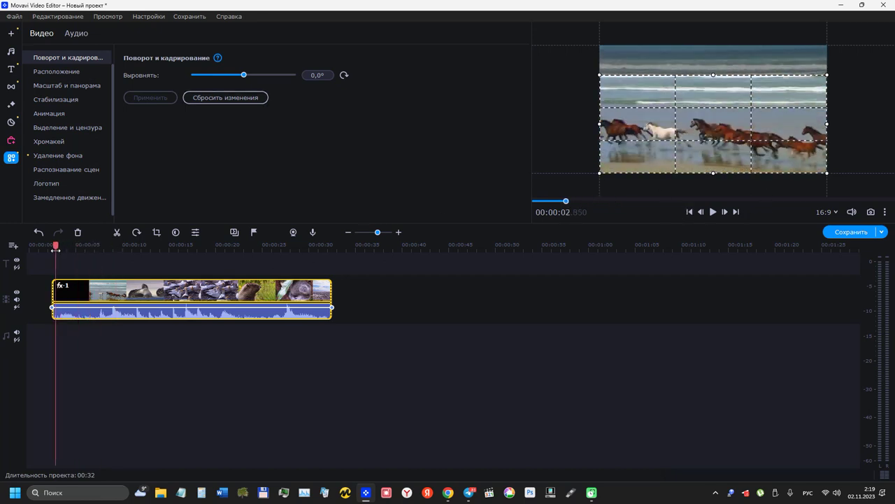
click(712, 212)
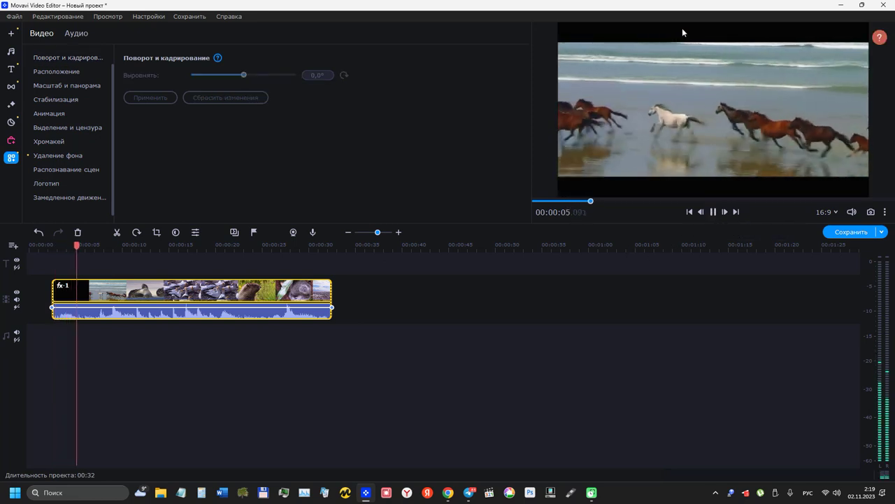
key(space)
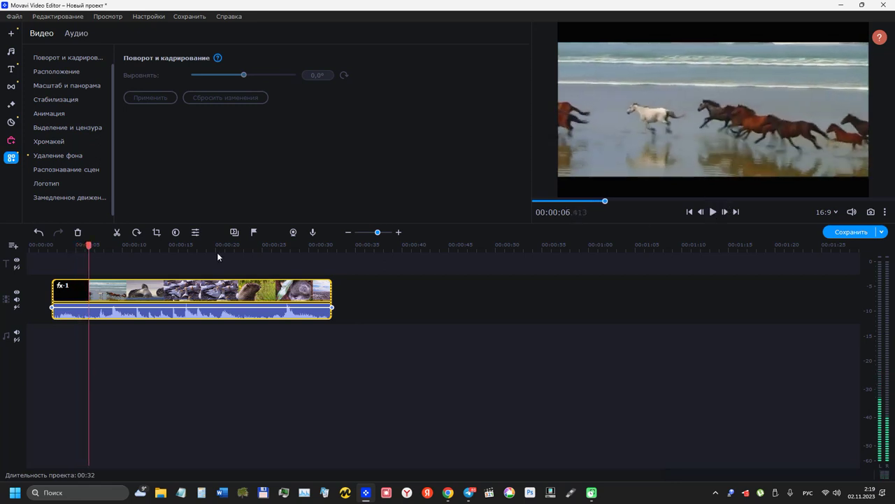
Mute the video track and replace its cropped clip with a fresh copy of the Живая природа video at the timeline start
click(16, 300)
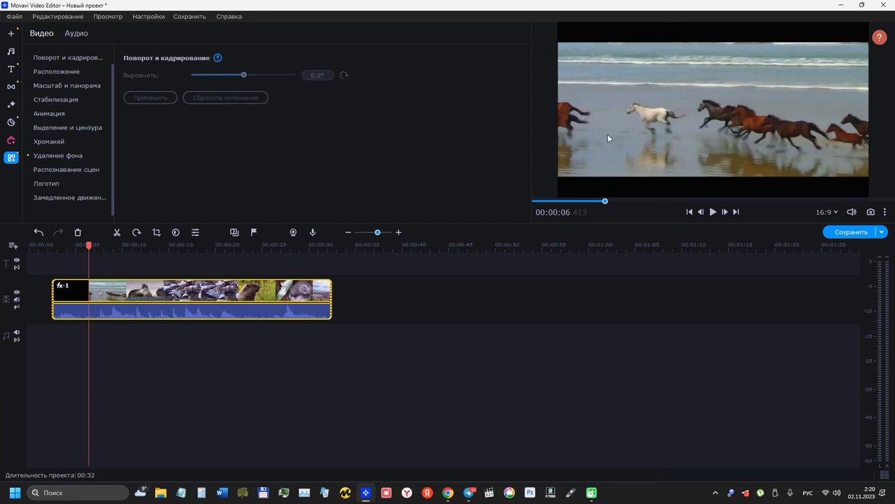
click(77, 233)
click(11, 33)
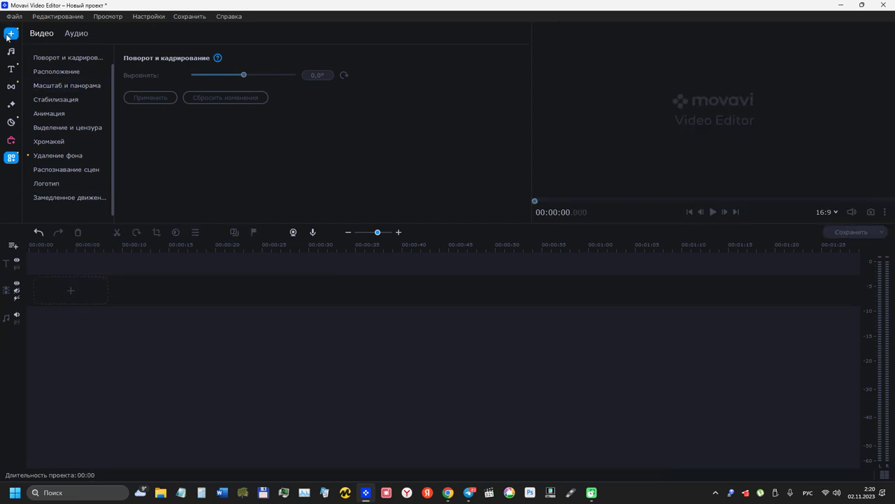
drag(166, 96, 112, 294)
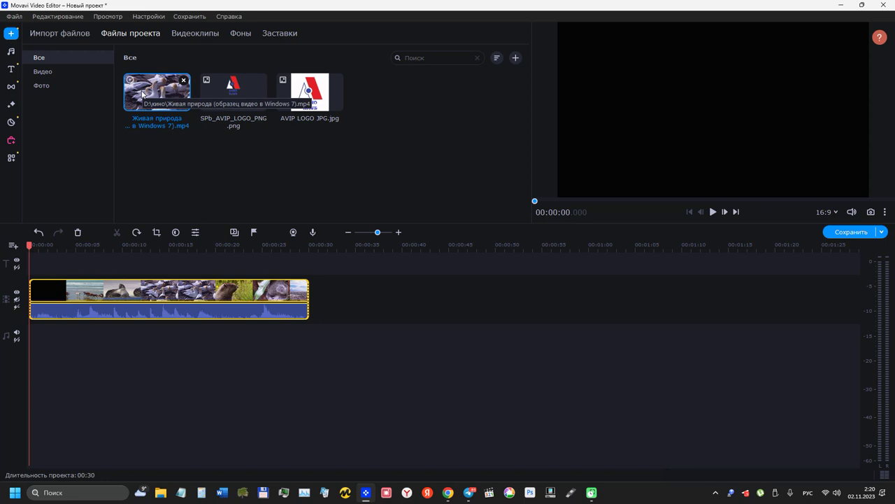
Add a second copy of the Живая природа video at about 38.85 s and delete it again
drag(143, 93, 393, 293)
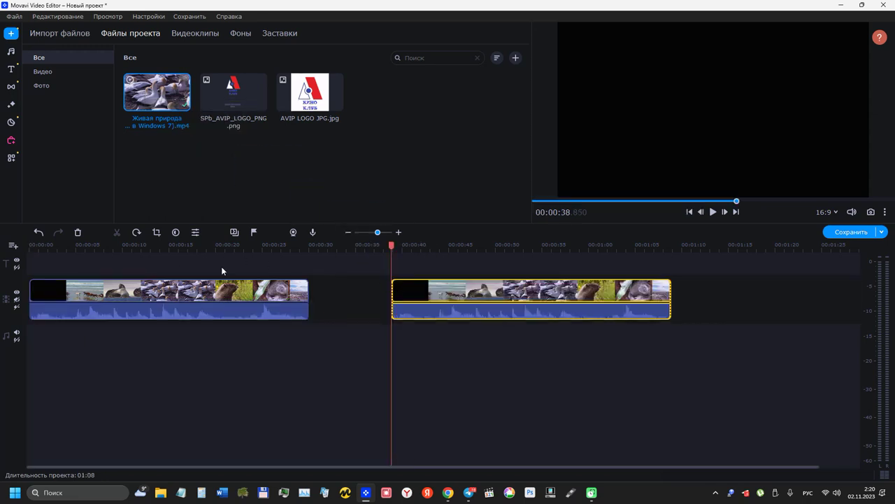
click(488, 293)
click(78, 233)
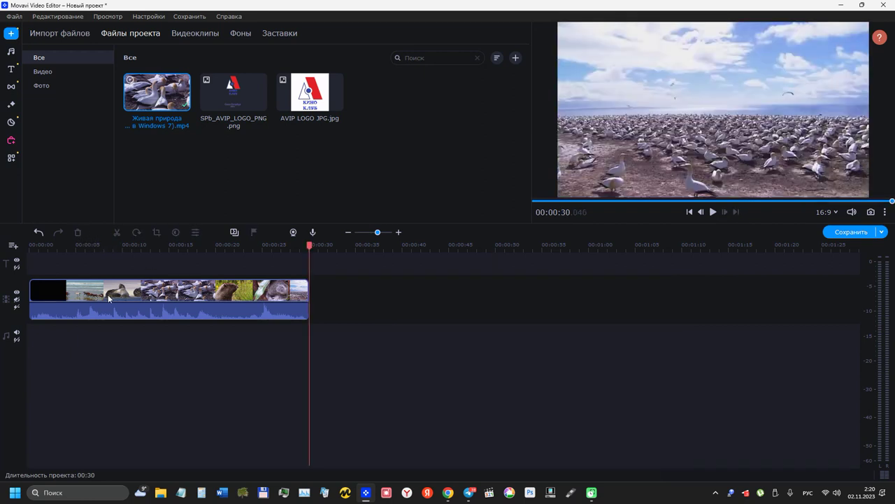
Replace the clip on the video track with a fresh copy of the Живая природа video at the timeline start
click(108, 293)
click(78, 232)
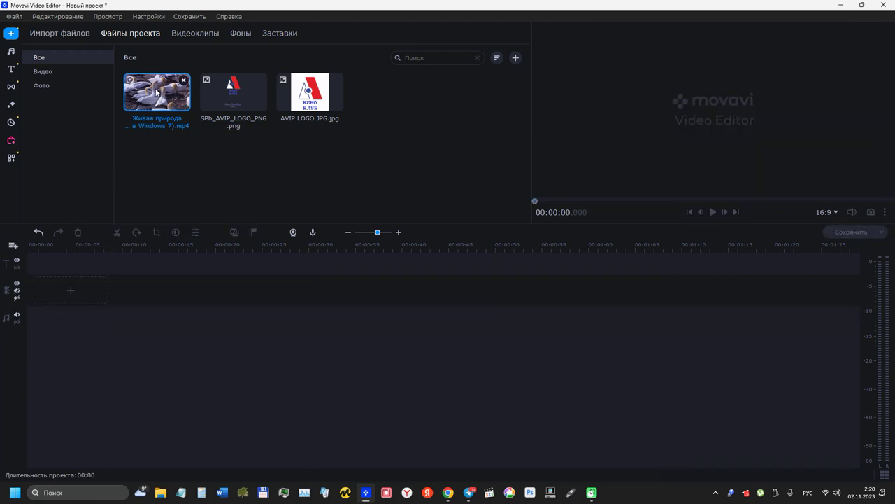
drag(156, 93, 83, 302)
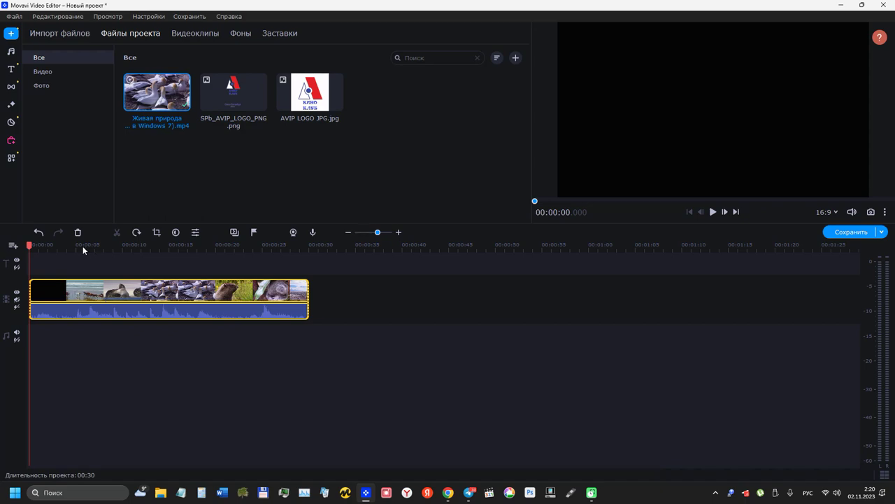
Crop the clip at about 11.15 s to a smaller, horizontally centred area around the resting seals and apply the crop
drag(82, 245, 134, 260)
click(156, 232)
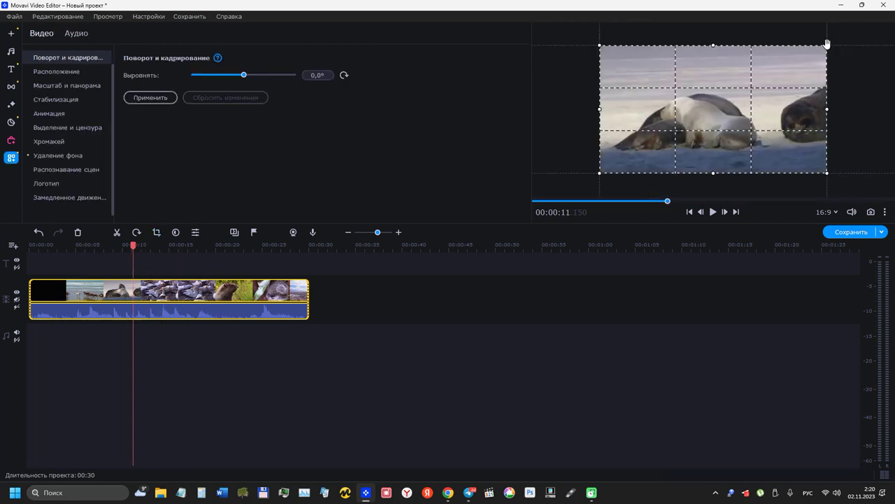
drag(826, 43, 780, 82)
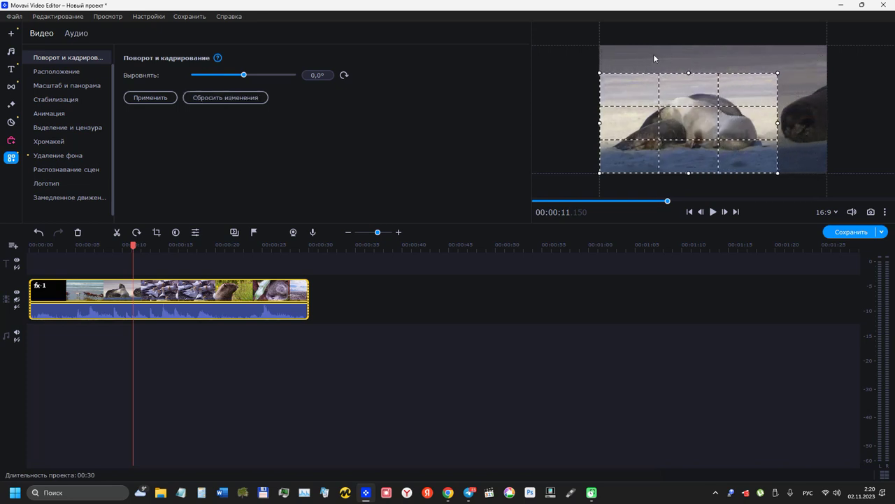
drag(689, 124, 716, 114)
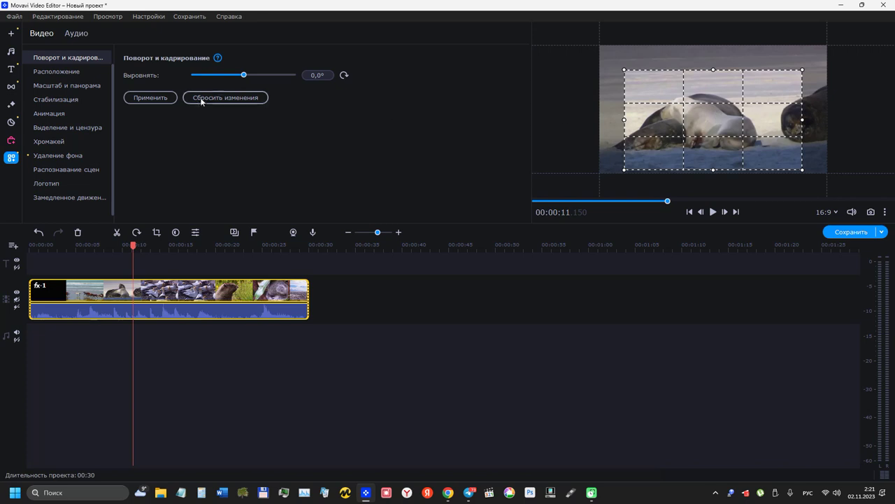
click(141, 99)
Play the cropped clip from about 4.85 s, pause it on the koala scene, and review the available project aspect ratios
drag(134, 246, 74, 246)
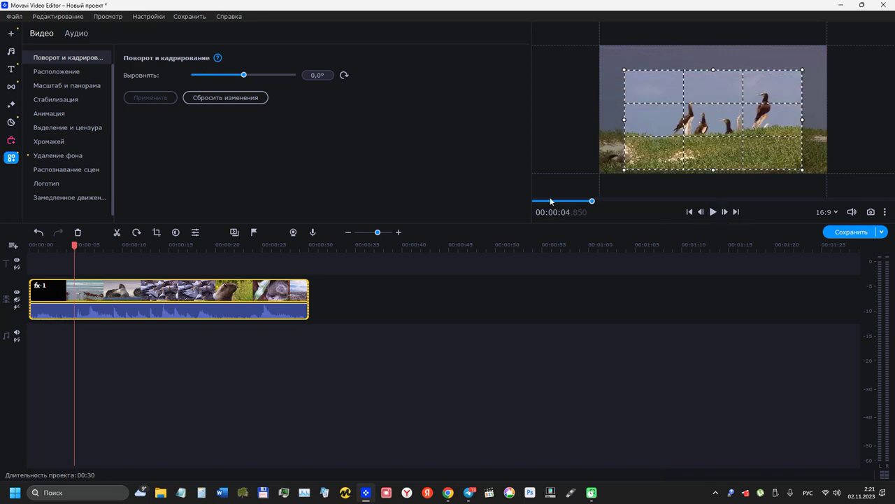
click(713, 212)
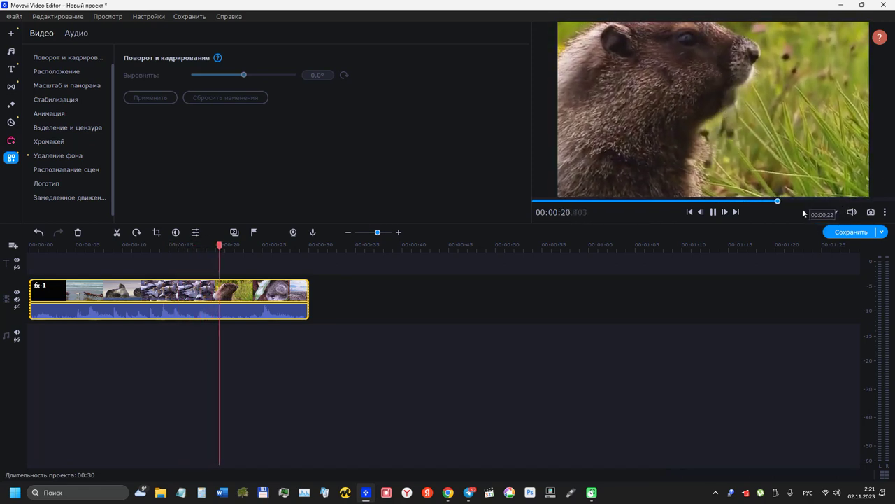
click(717, 214)
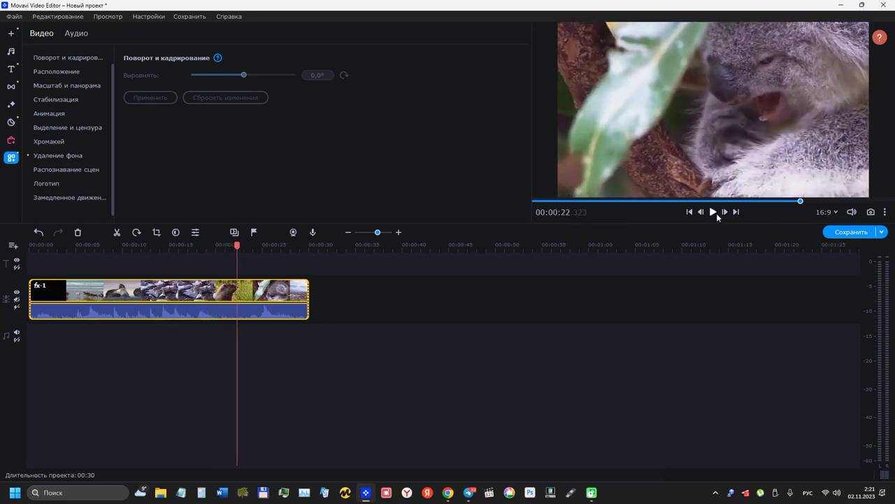
click(836, 214)
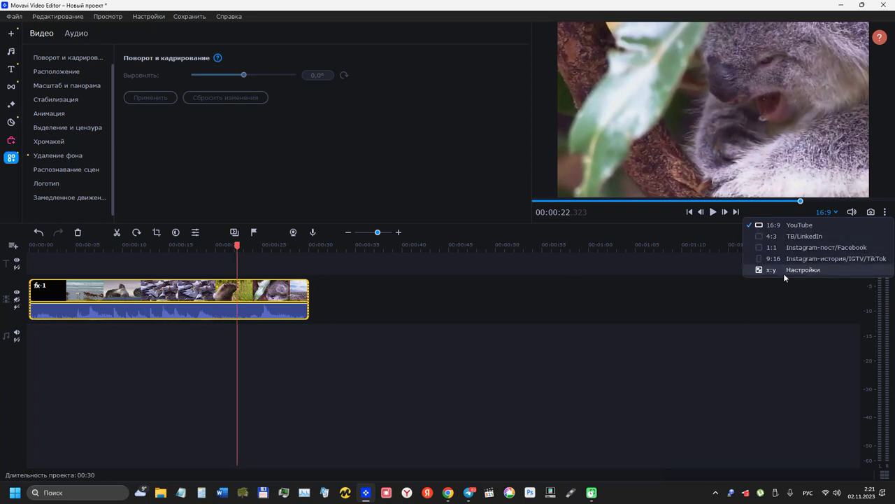
click(840, 212)
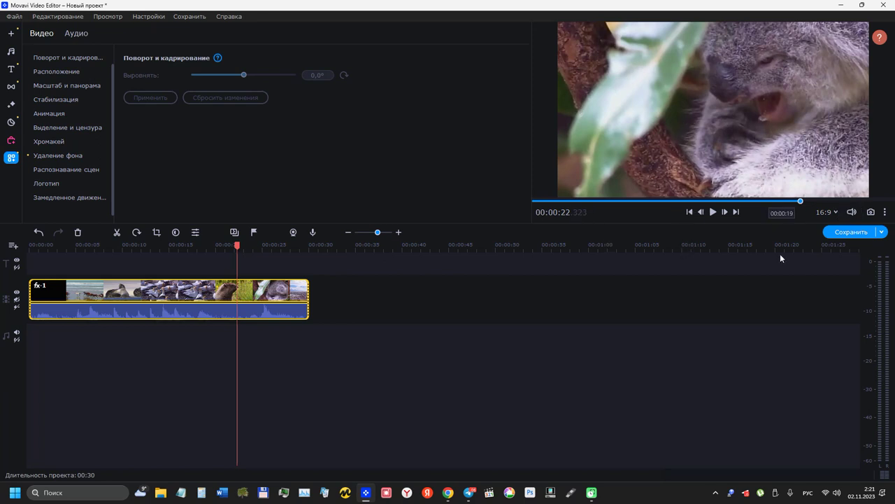
Start exporting the project as an MP4 video and name the output file 0000
click(853, 235)
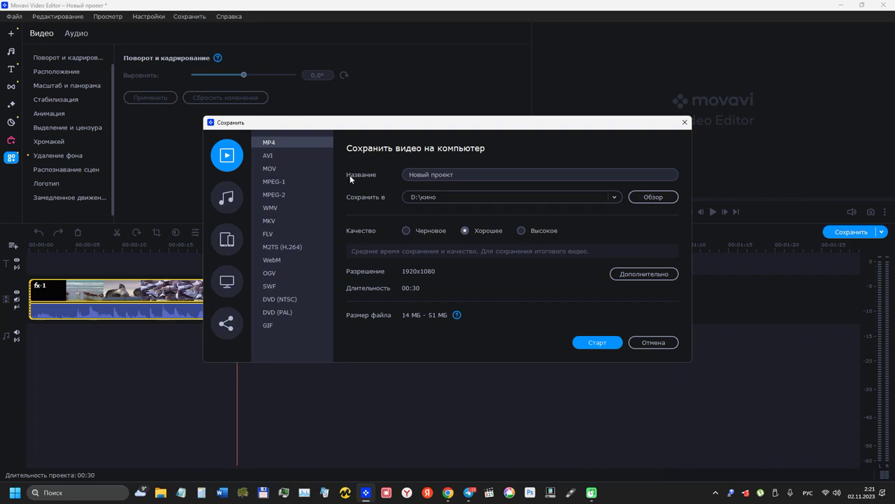
drag(472, 175, 384, 175)
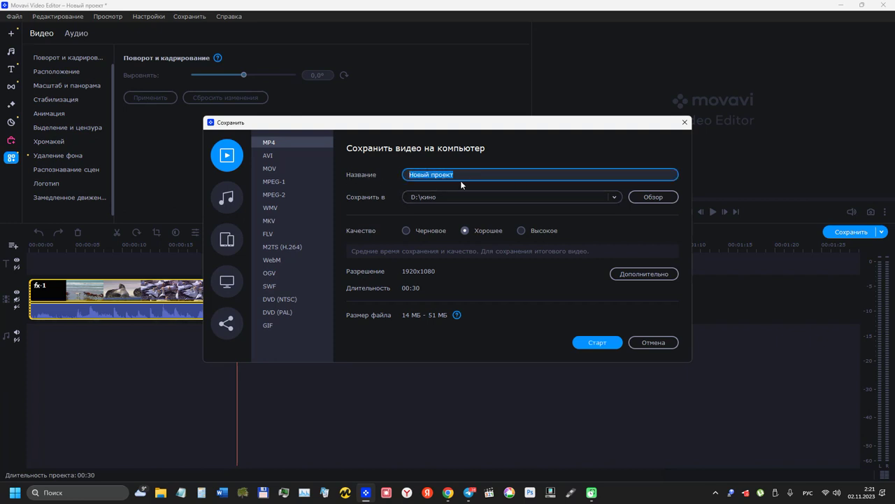
text(0000)
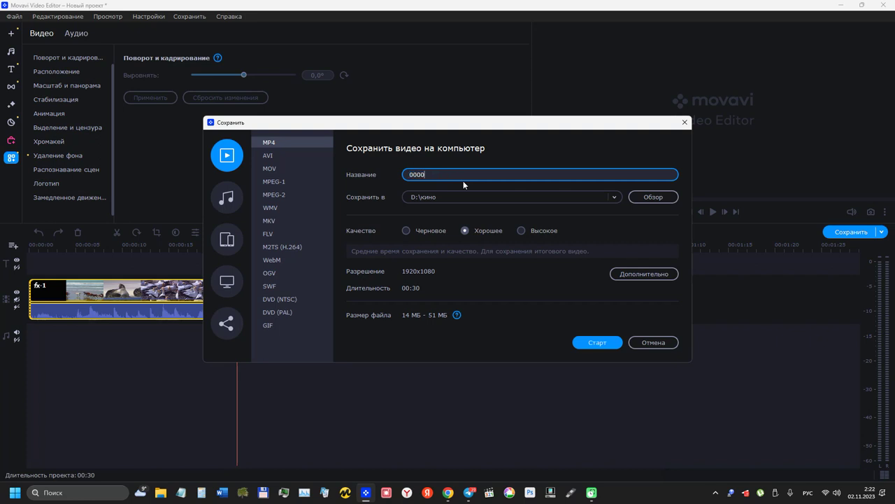
Browse the available folders and choose the desktop (Рабочий стол) as the export destination
click(653, 197)
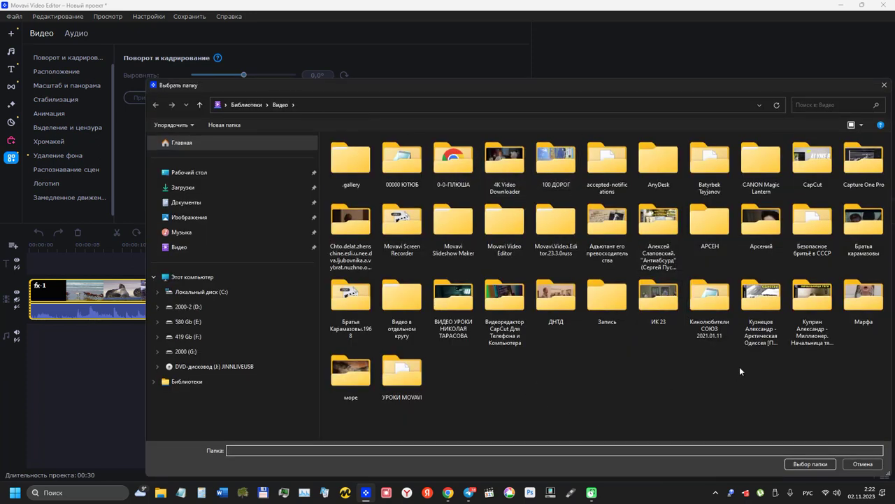
click(183, 203)
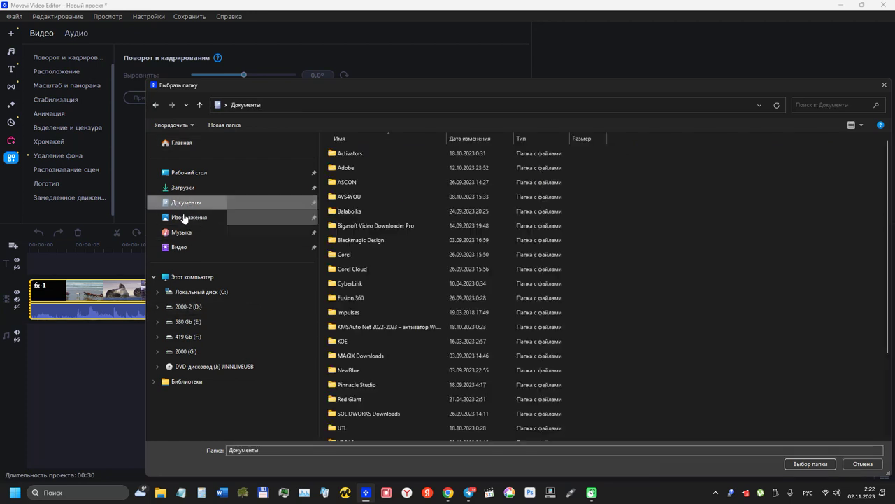
click(184, 218)
click(181, 232)
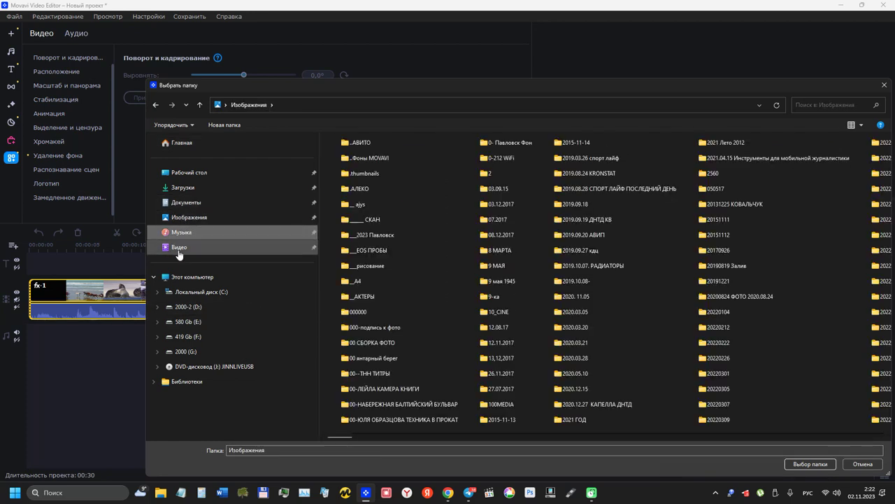
click(178, 173)
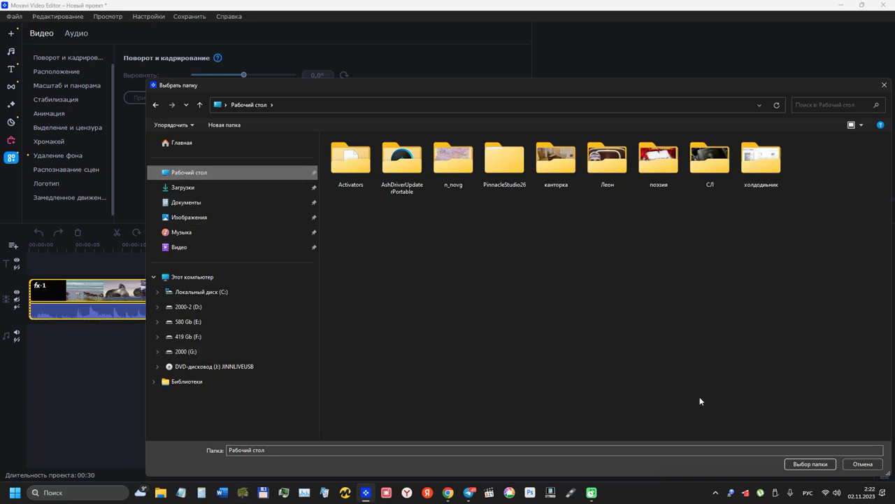
click(811, 464)
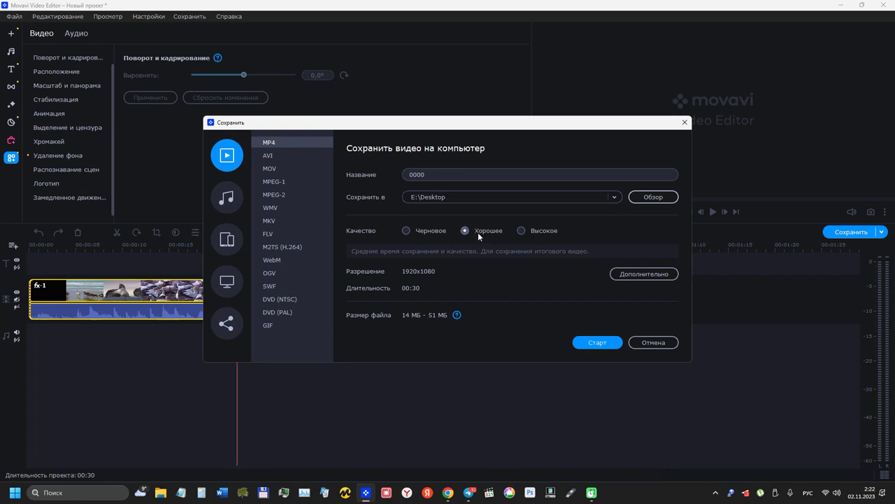
Switch the export quality between Черновое, Хорошее and Высокое to compare the resulting resolution and file size
click(542, 232)
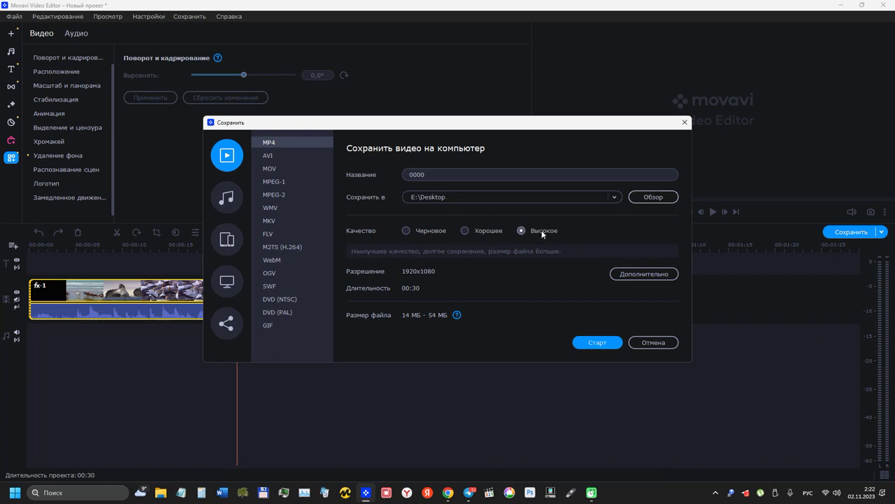
click(480, 233)
click(418, 231)
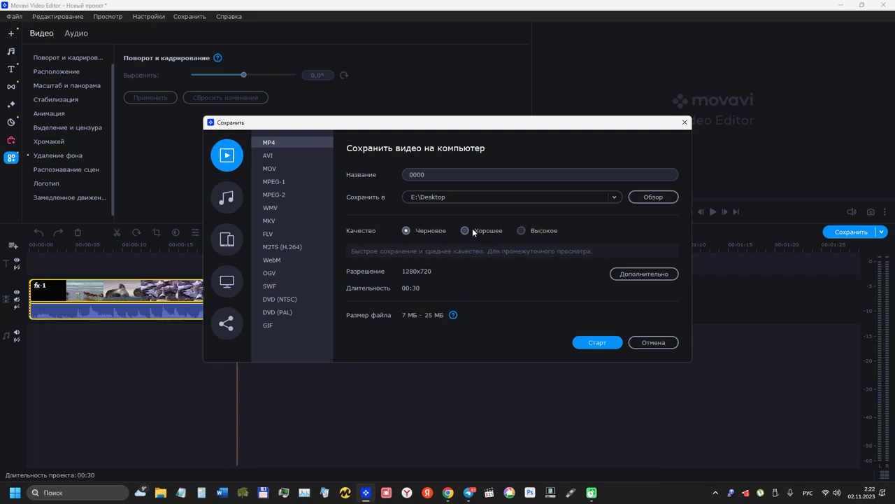
click(473, 231)
click(406, 231)
click(465, 231)
click(521, 230)
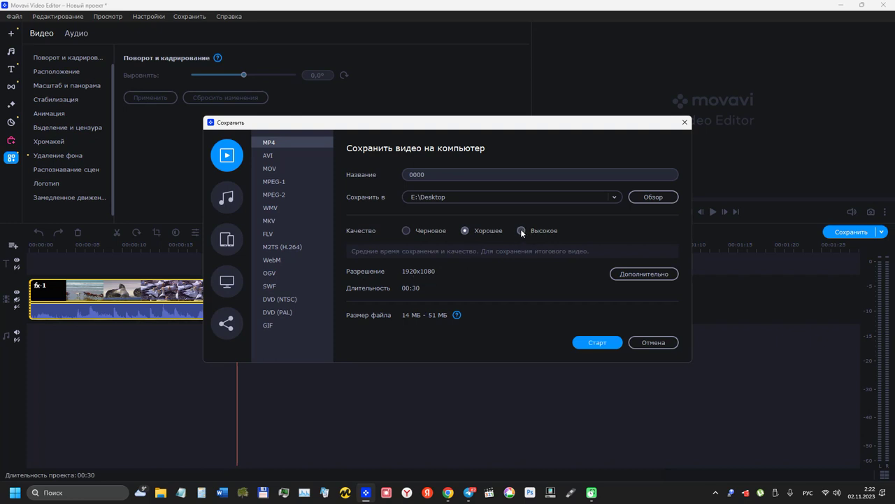